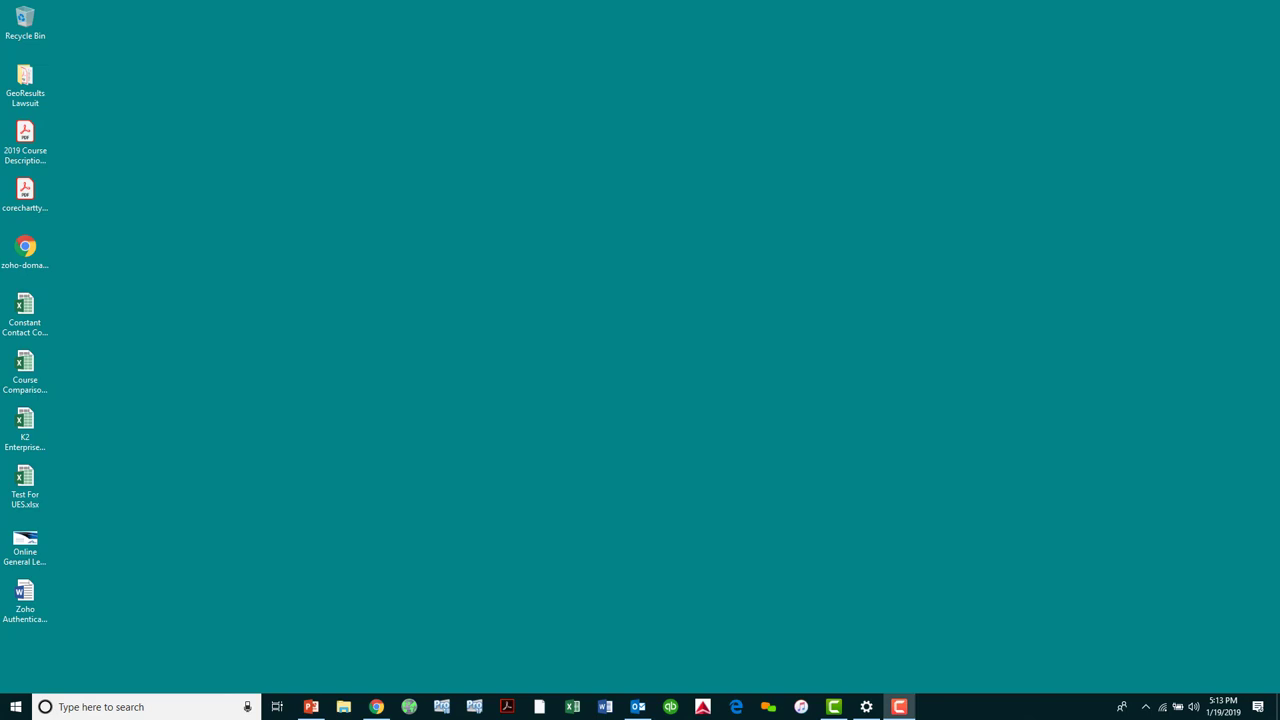
- Run winver from the Windows search box to display the installed Windows version
click(148, 704)
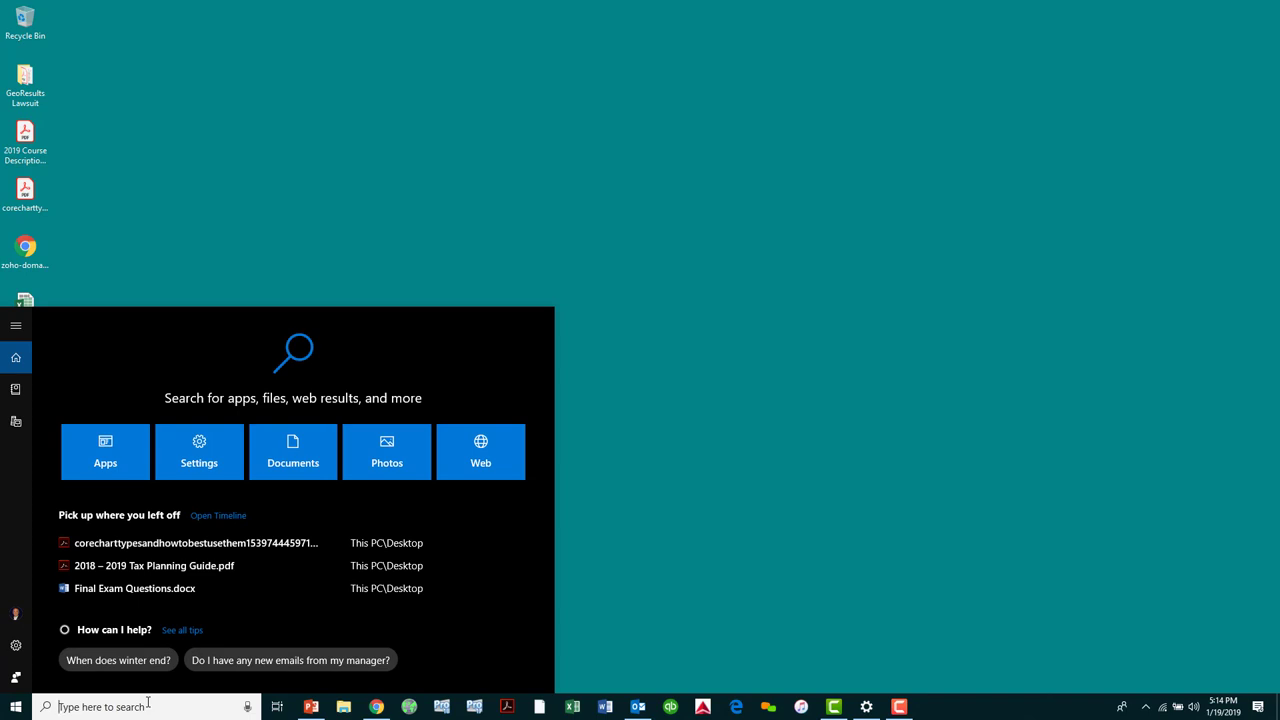
text(wi)
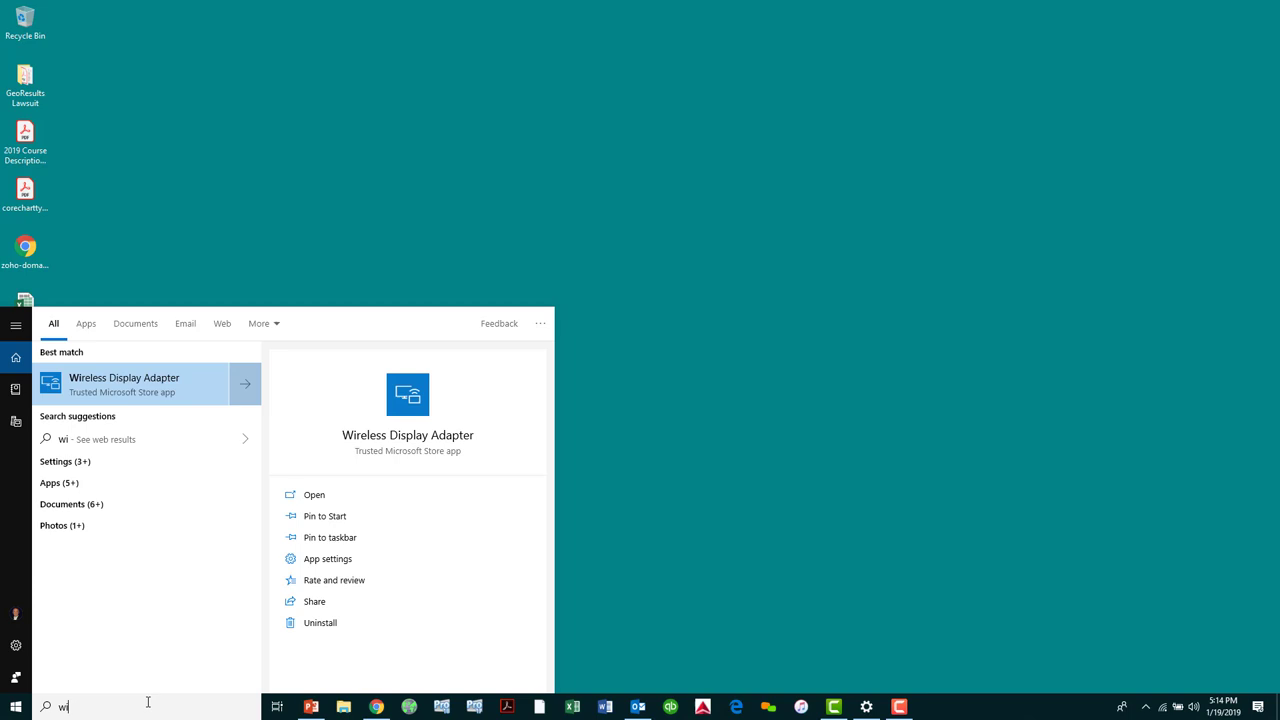
text(nver)
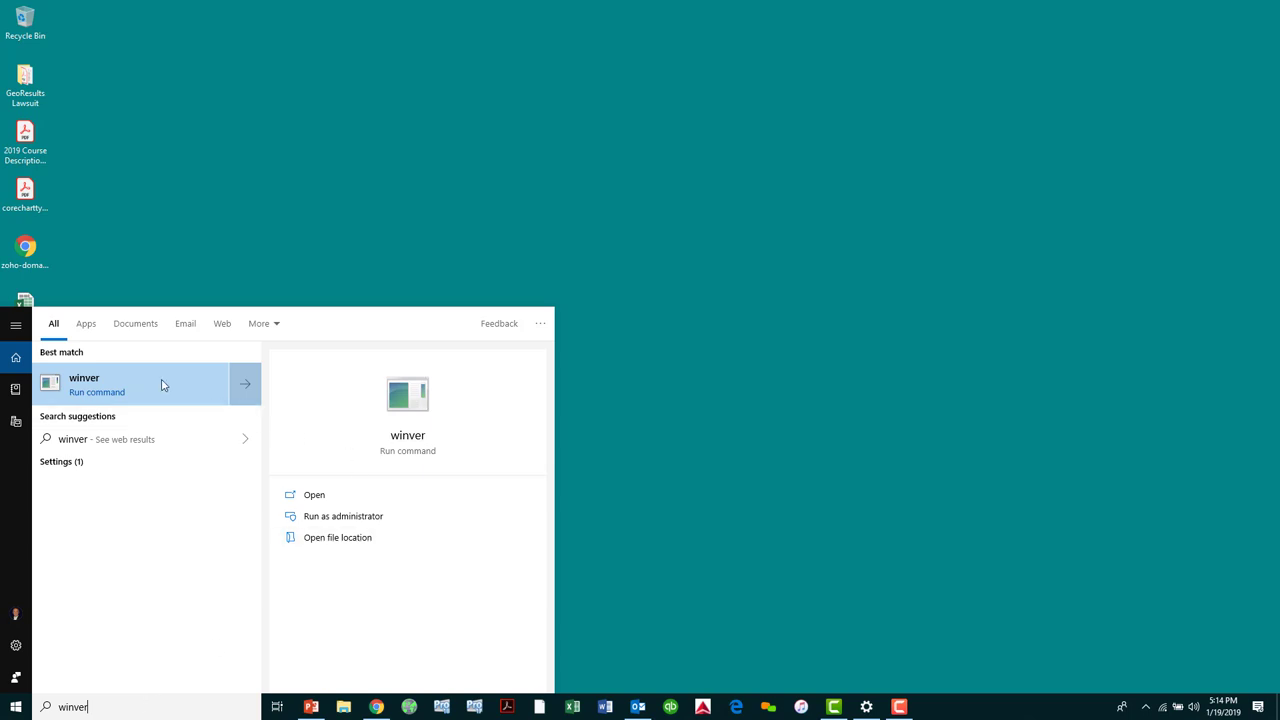
click(102, 390)
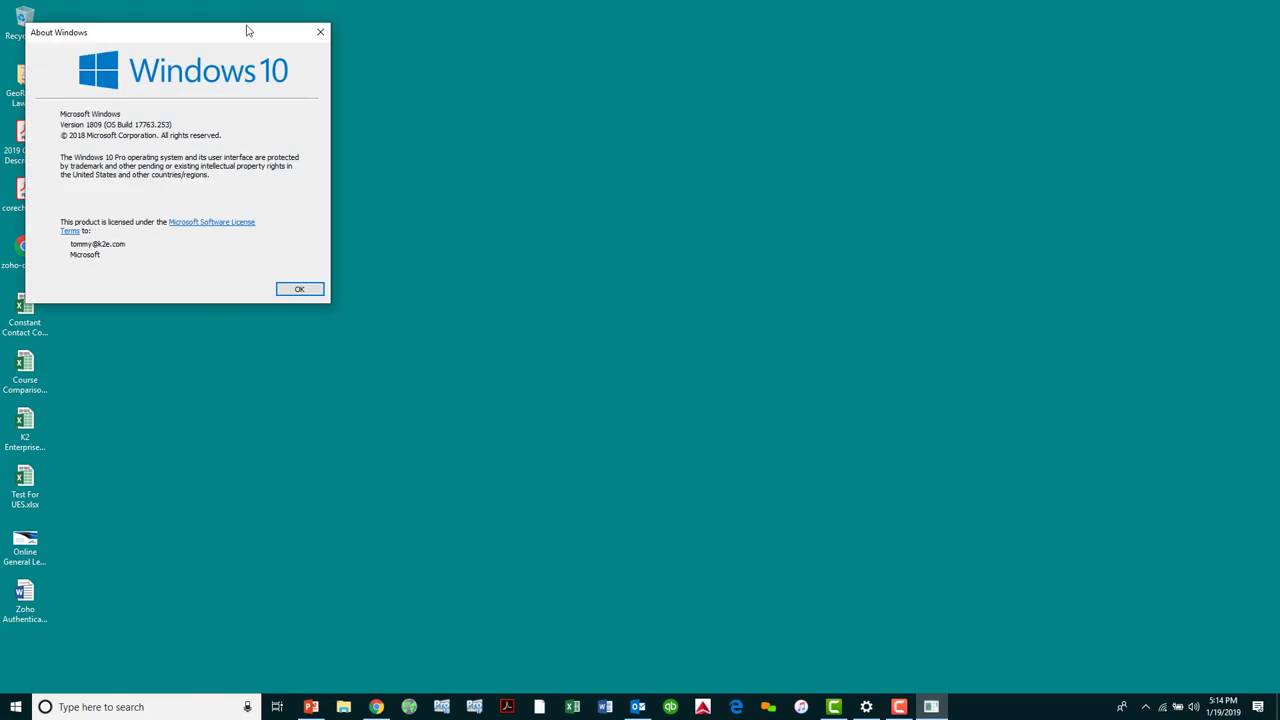
- Move the About Windows dialog showing Version 1809 (Build 17763.253) to the screen centre
drag(248, 31, 709, 201)
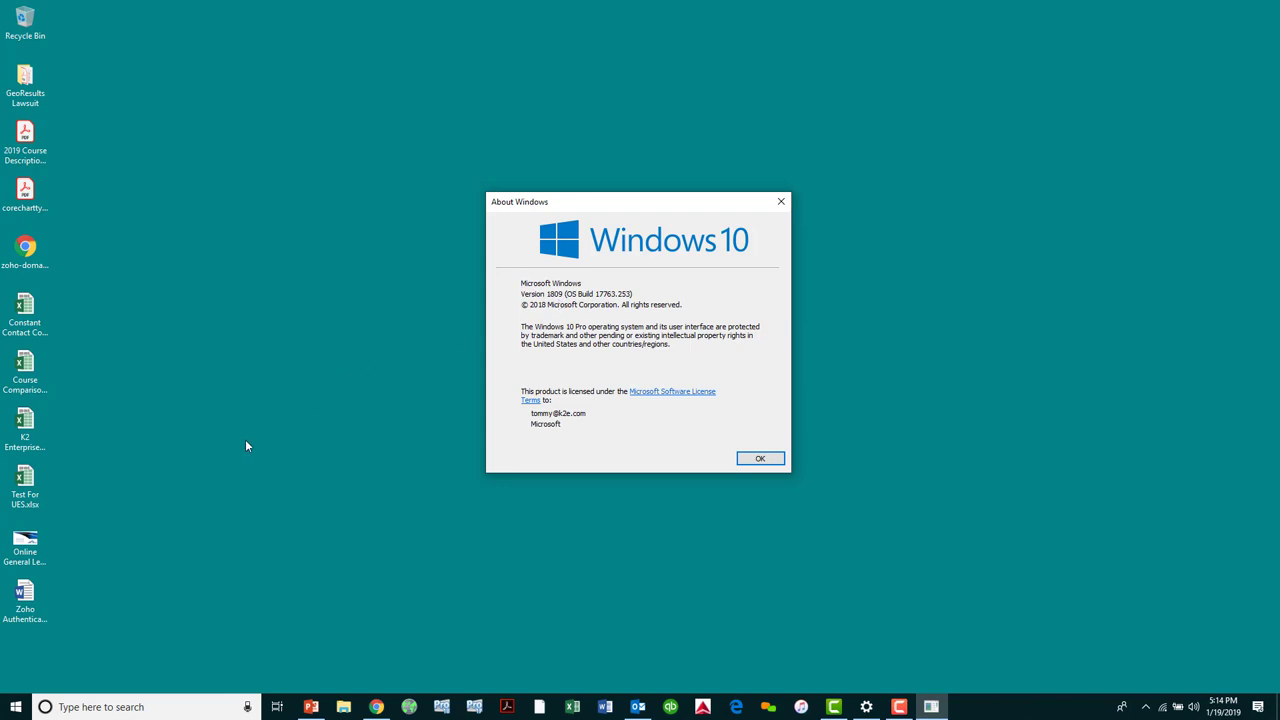
key(F10)
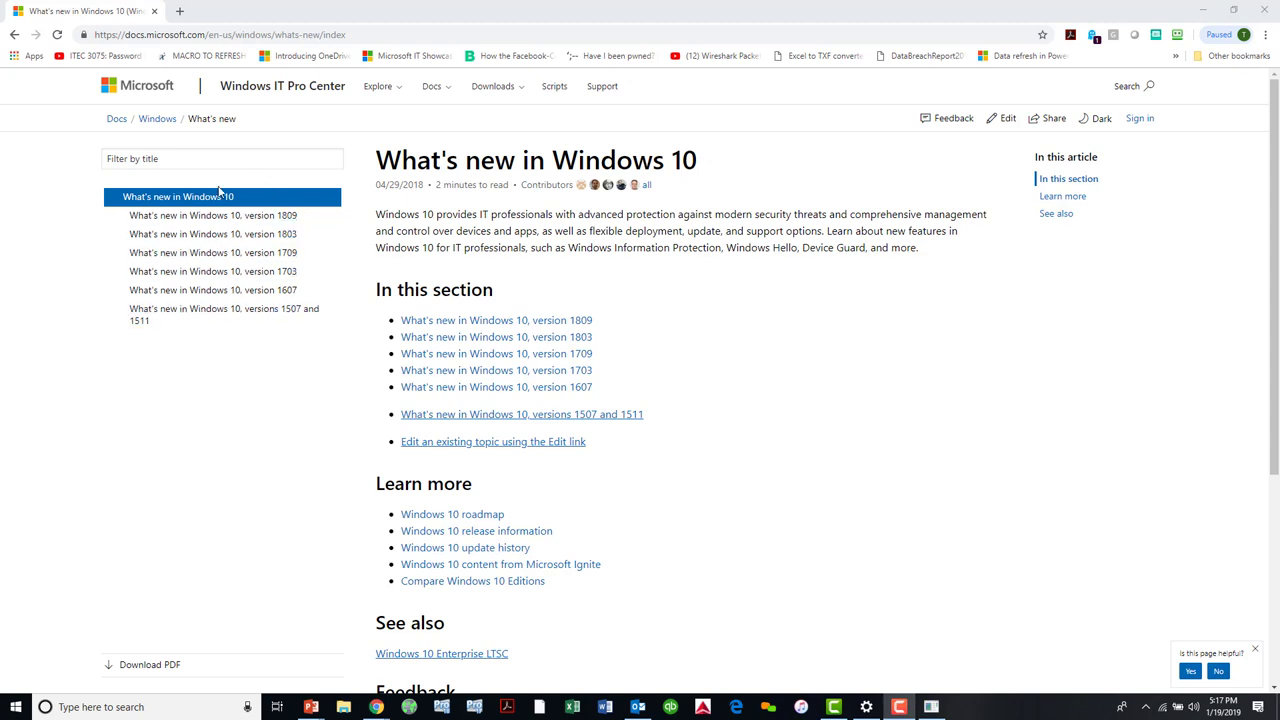
- Open the Windows 10 version 1809 what's-new article and scroll down through it
click(447, 322)
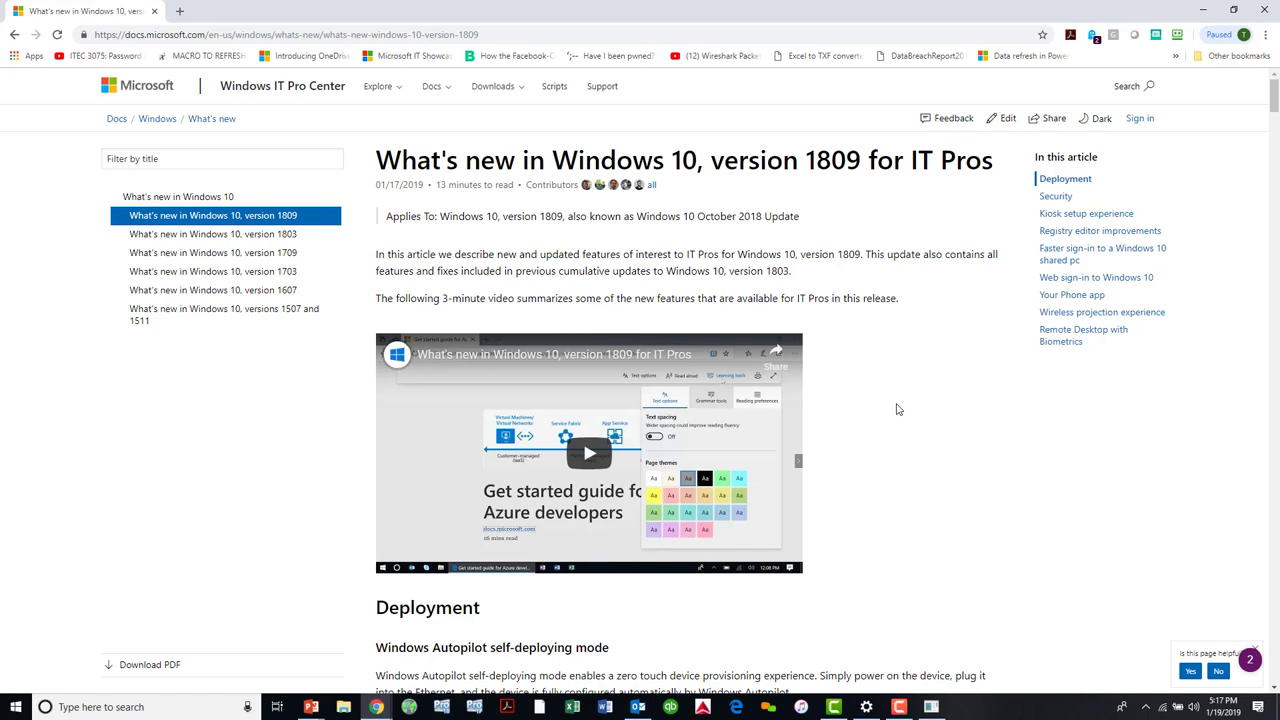
scroll(882, 392, down, 3)
scroll(883, 394, down, 5)
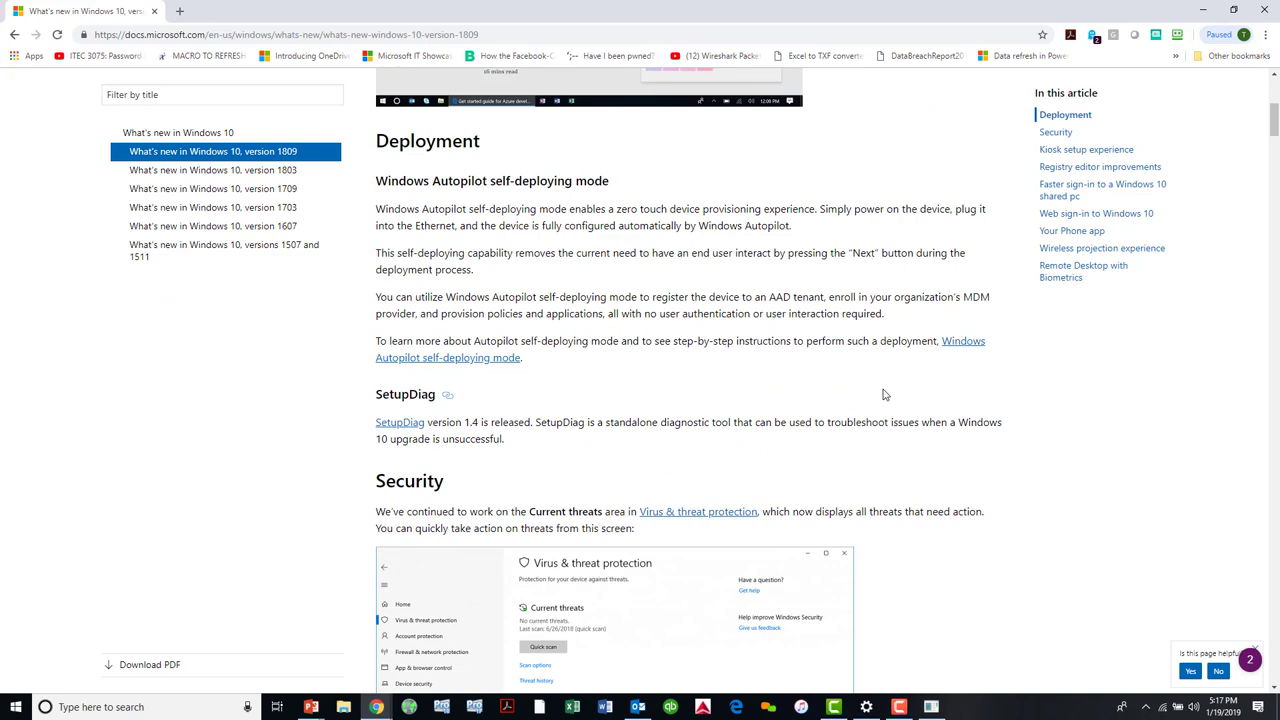
scroll(883, 394, down, 1)
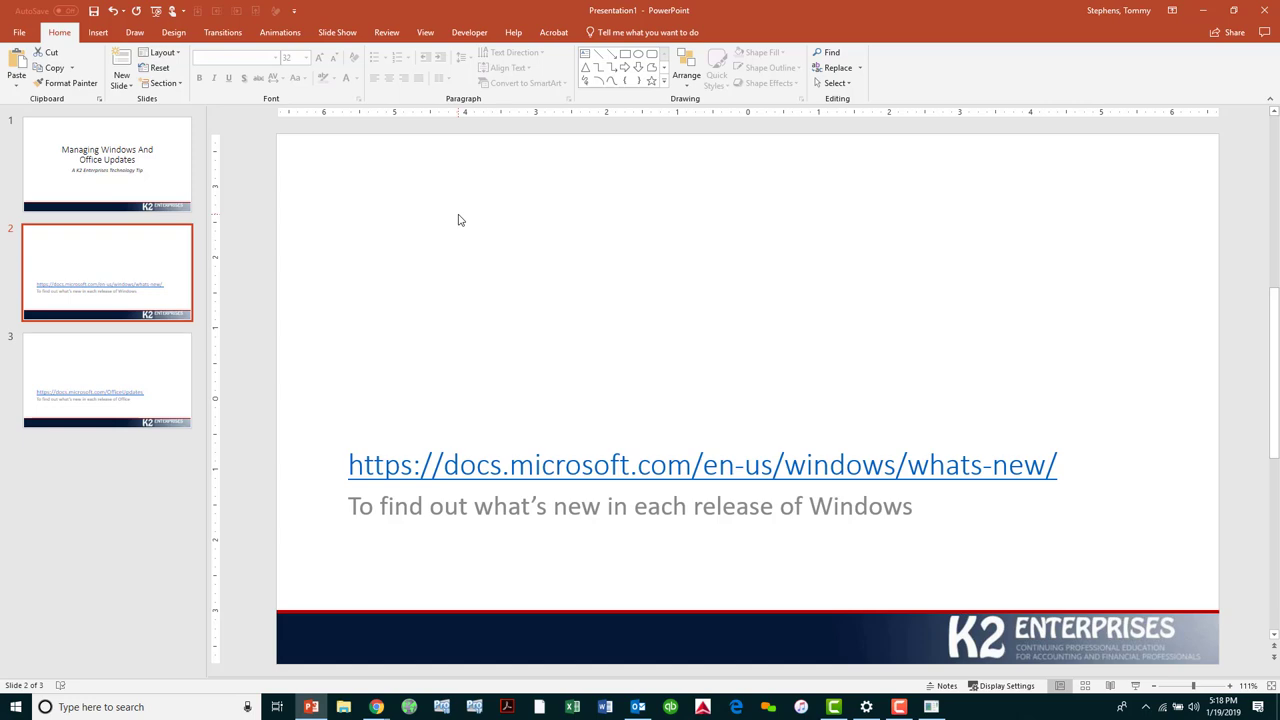
- Go to File > Account to view Office Version 1808 (Build 10730.20264) product information
click(20, 34)
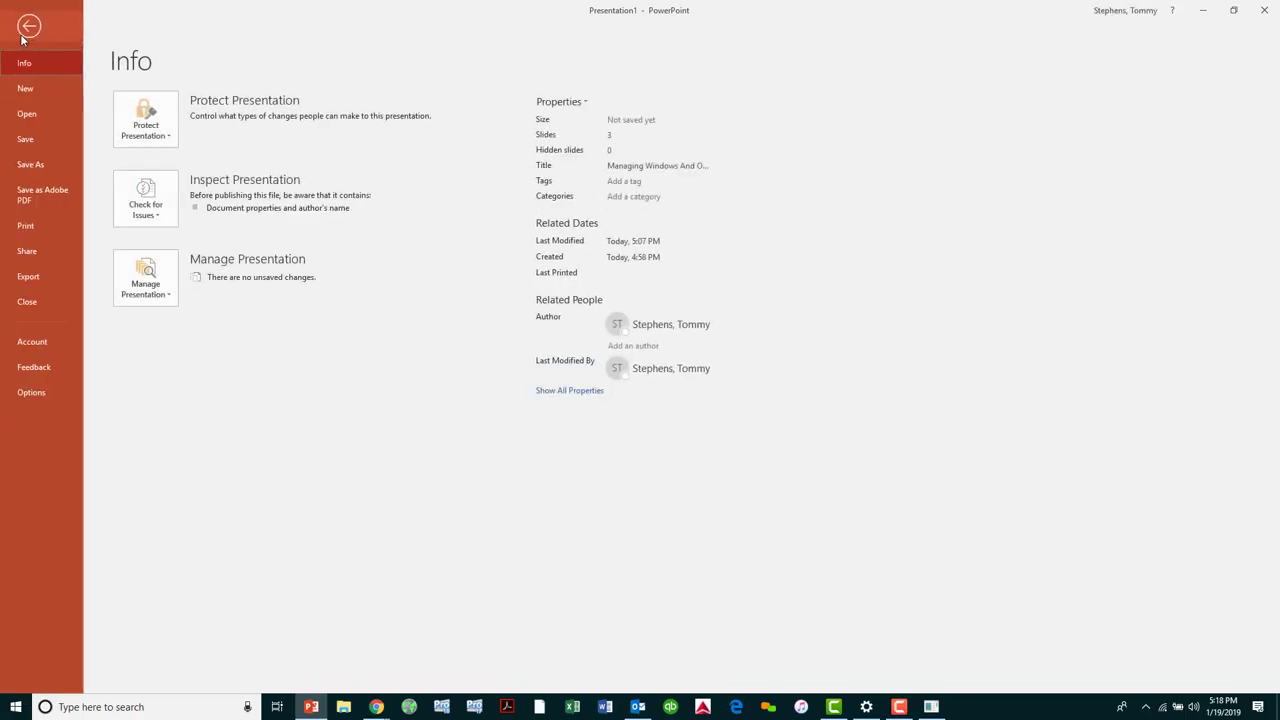
click(39, 339)
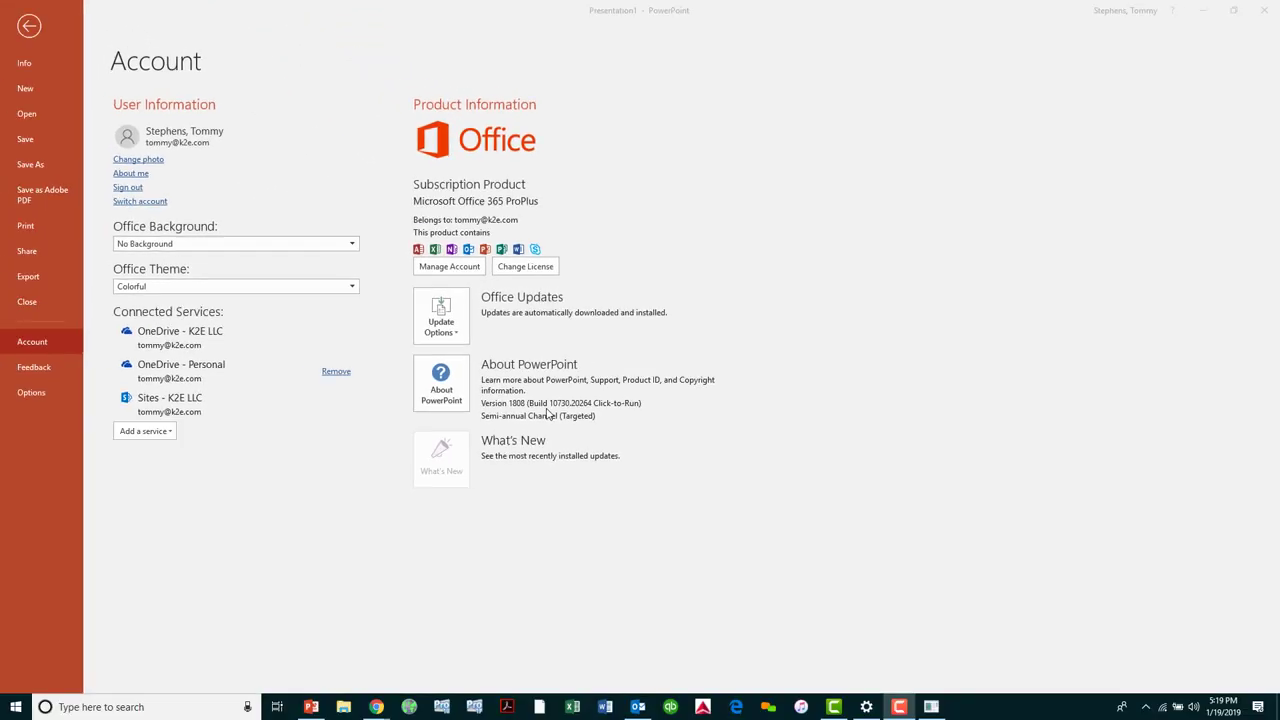
- Leave the Account page and return to the PowerPoint slides
click(30, 28)
click(30, 28)
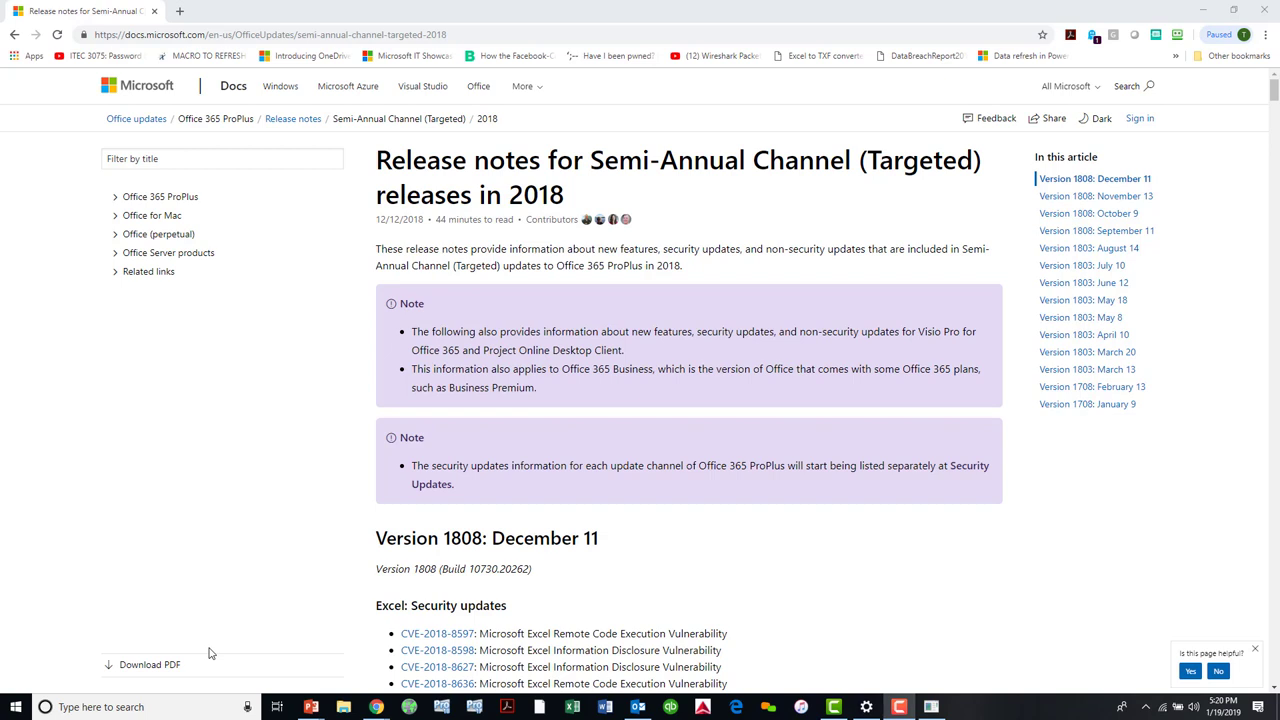
- Browse the Docs contents sections, then open Office 365 ProPlus Update history (by date)
click(234, 160)
click(129, 198)
click(131, 200)
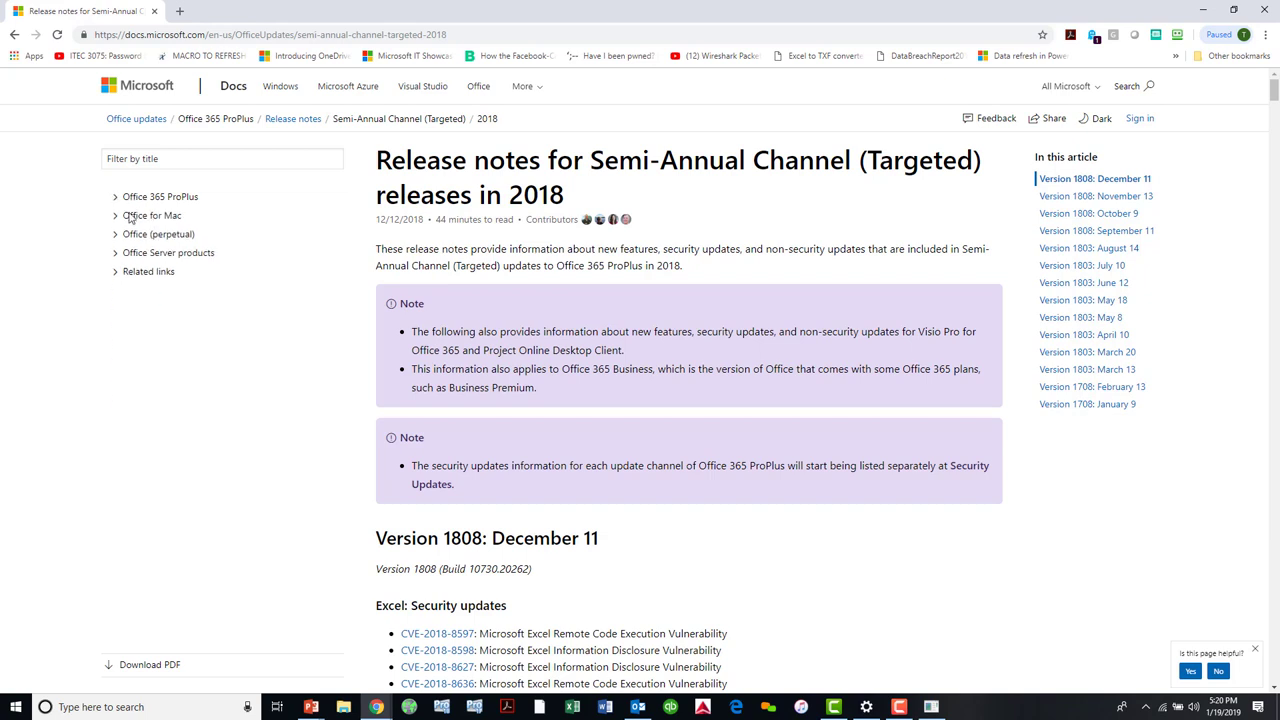
click(129, 217)
click(129, 217)
click(131, 236)
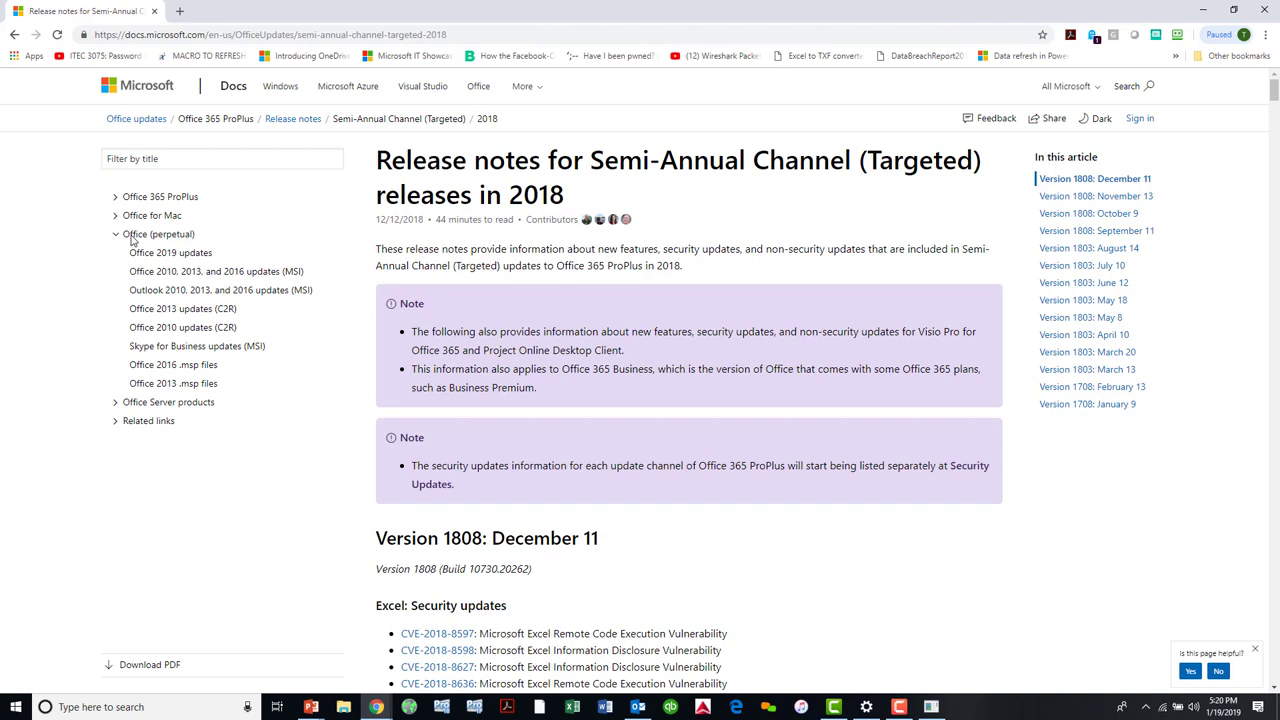
click(131, 236)
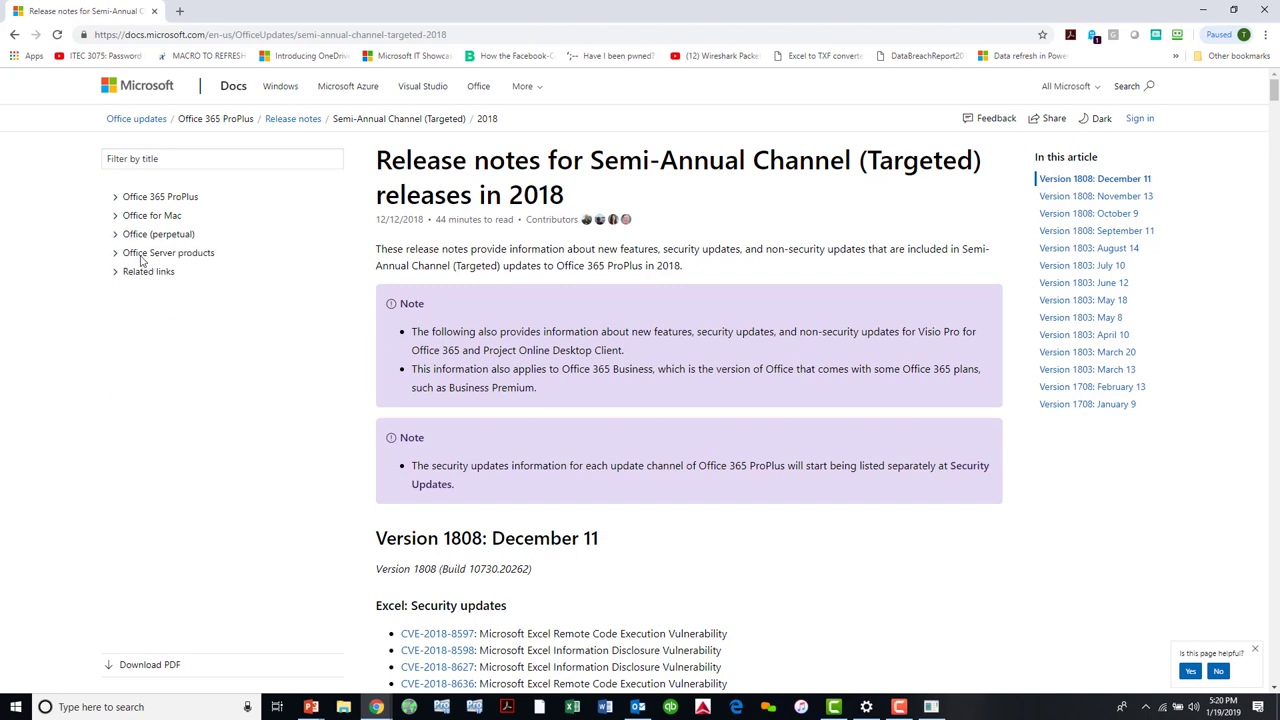
click(142, 258)
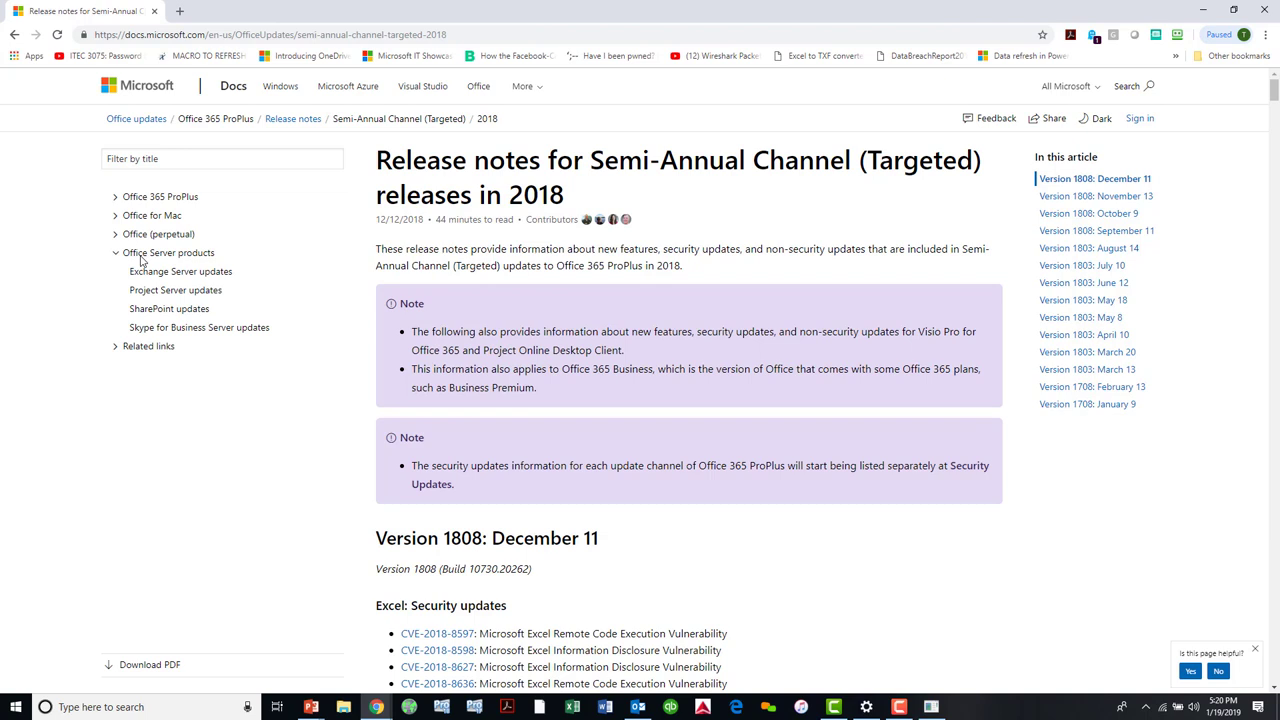
click(142, 258)
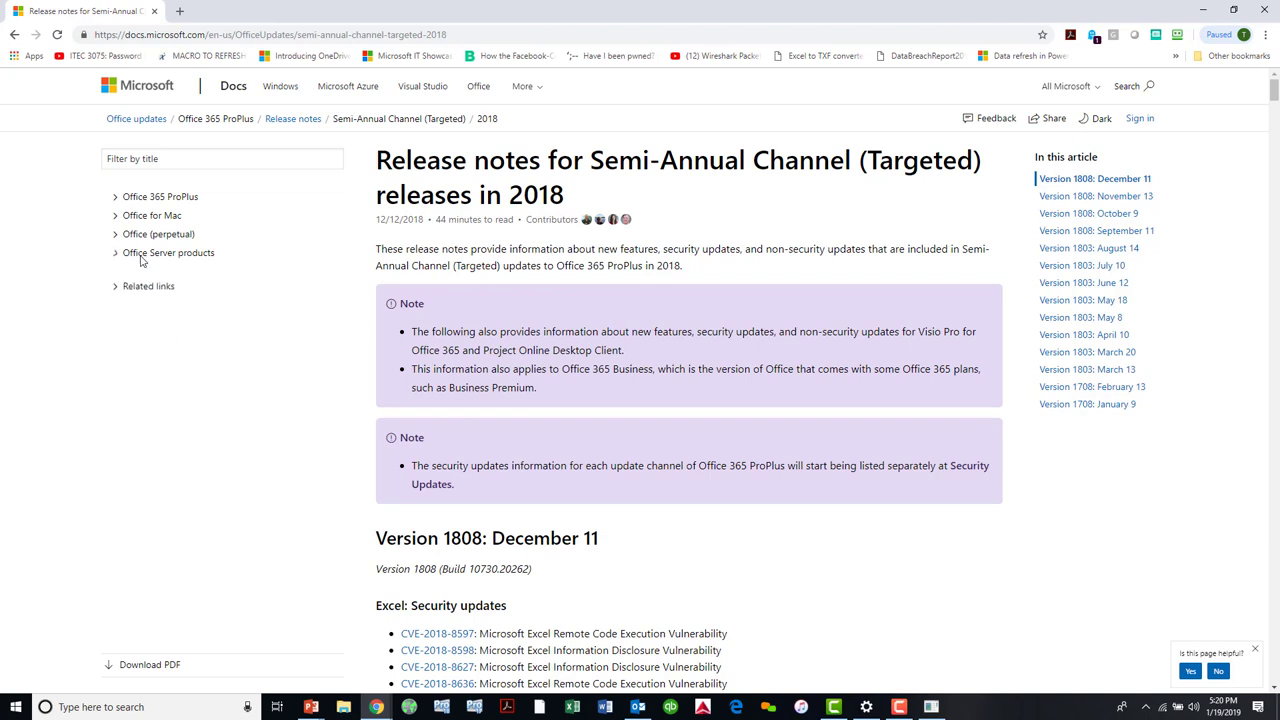
click(137, 200)
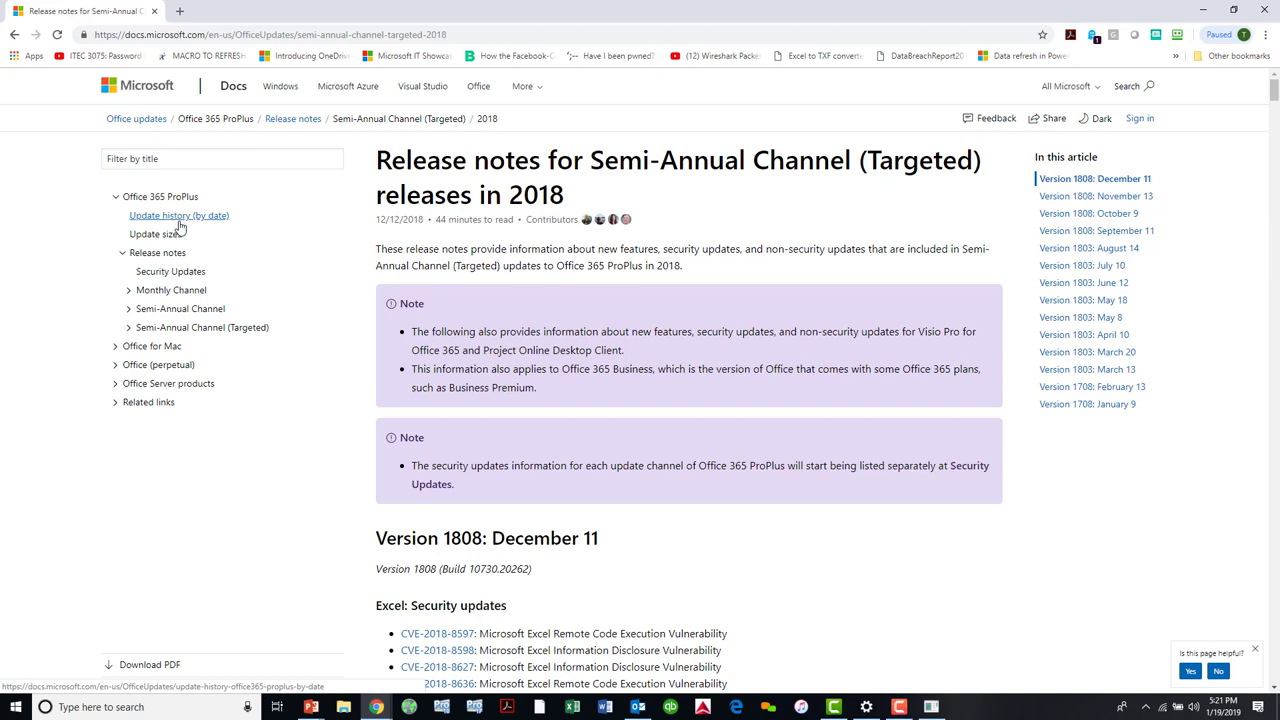
click(165, 222)
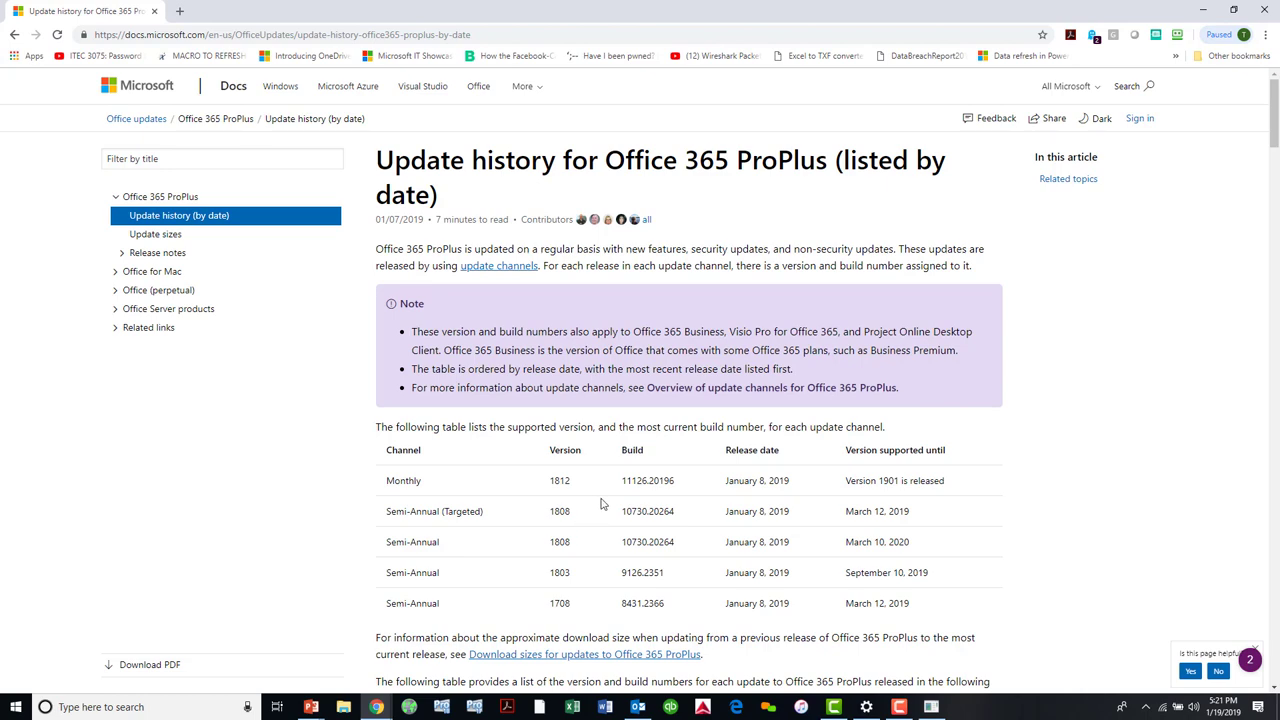
- Scroll through the ProPlus update history table, then open the Release notes overview page
scroll(600, 500, down, 2)
scroll(600, 500, down, 4)
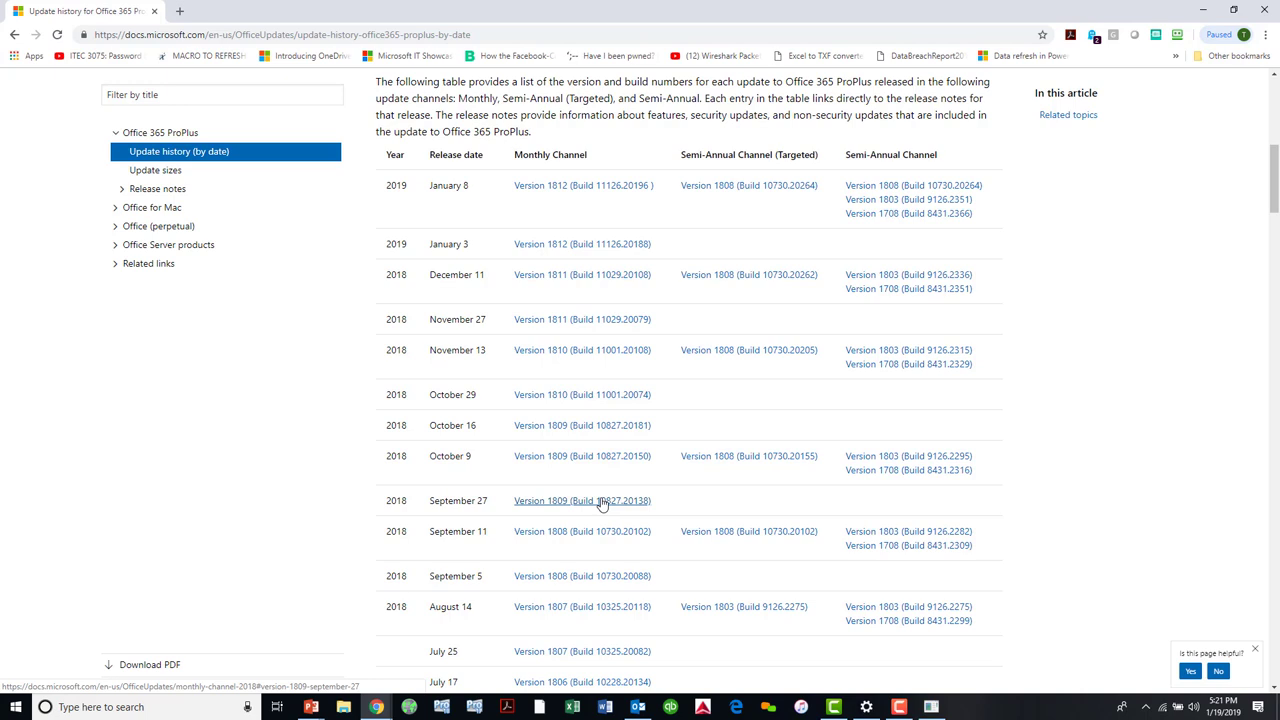
scroll(603, 503, down, 3)
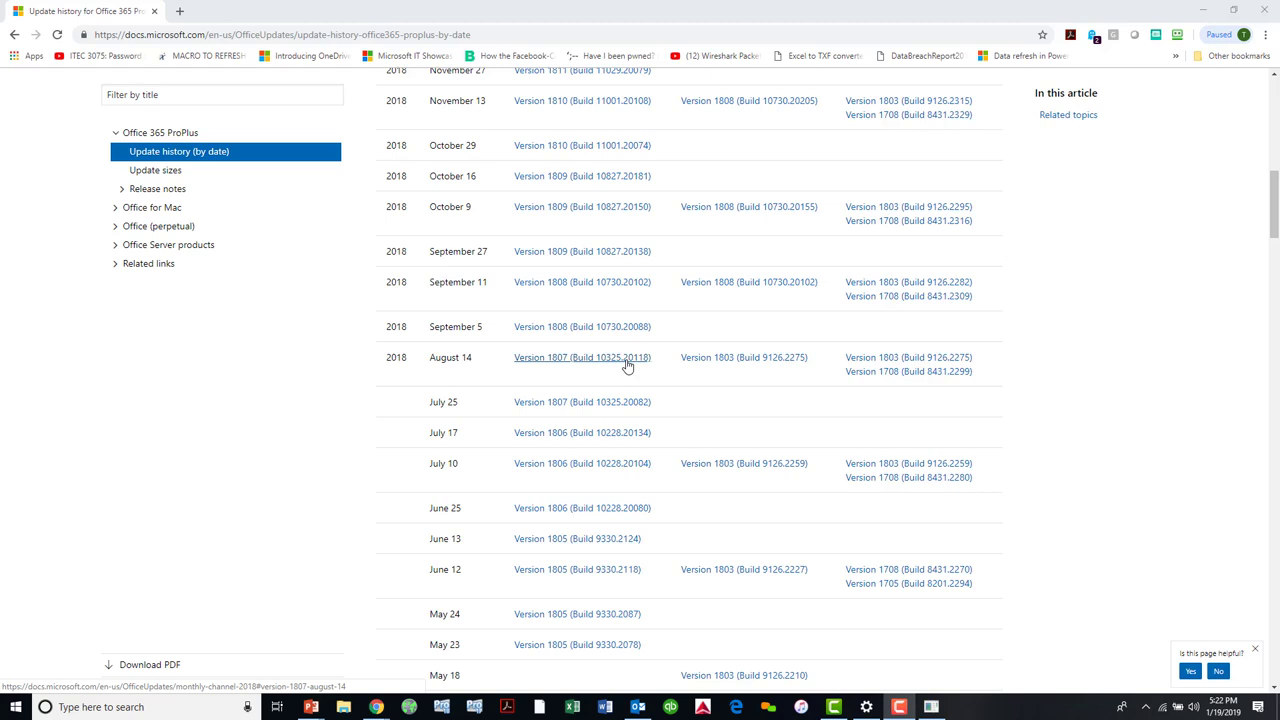
click(157, 189)
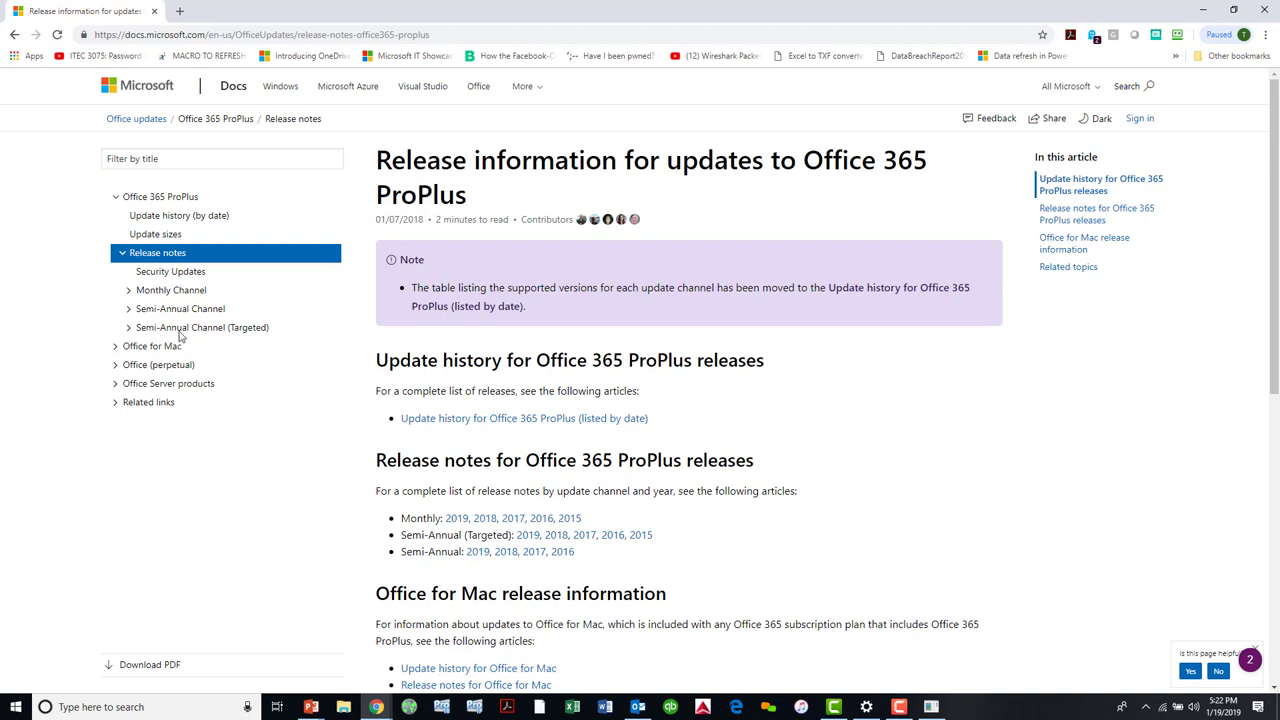
- Expand Semi-Annual Channel (Targeted) to list its release-note years 2019 through 2015
click(205, 330)
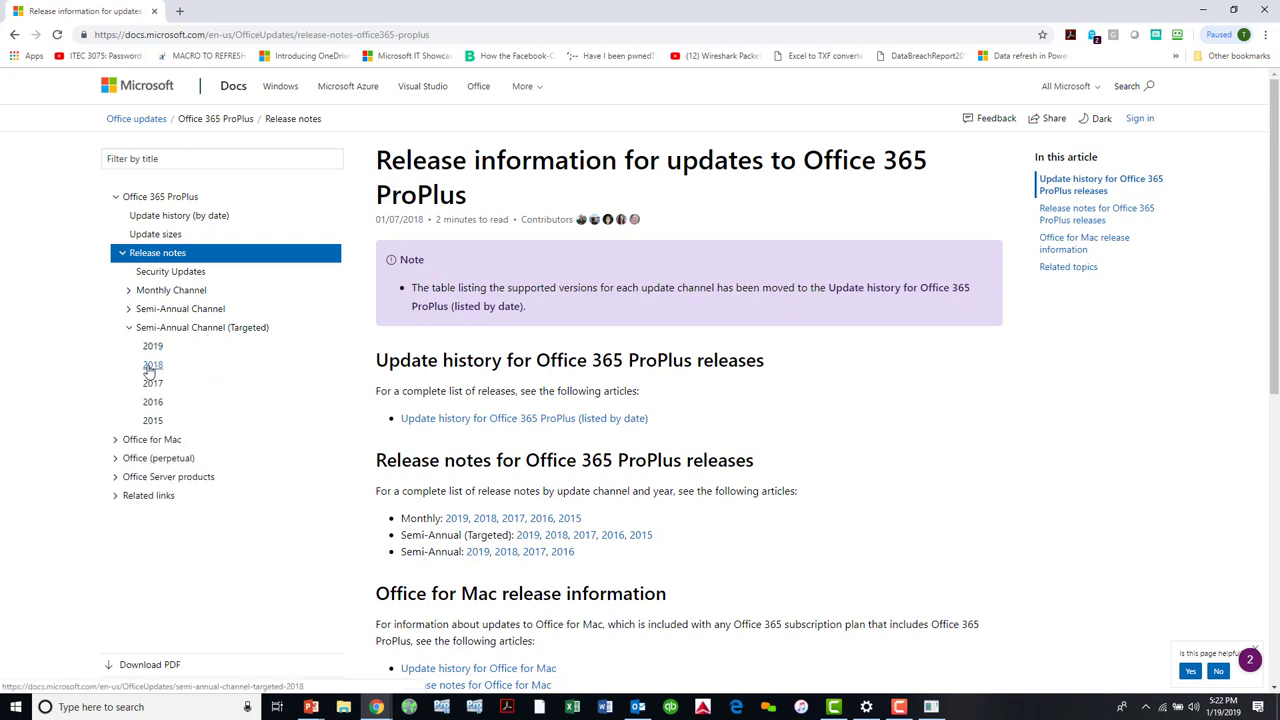
- Open the 2018 Semi-Annual (Targeted) notes and select the Version 1808: September 11 heading
click(152, 366)
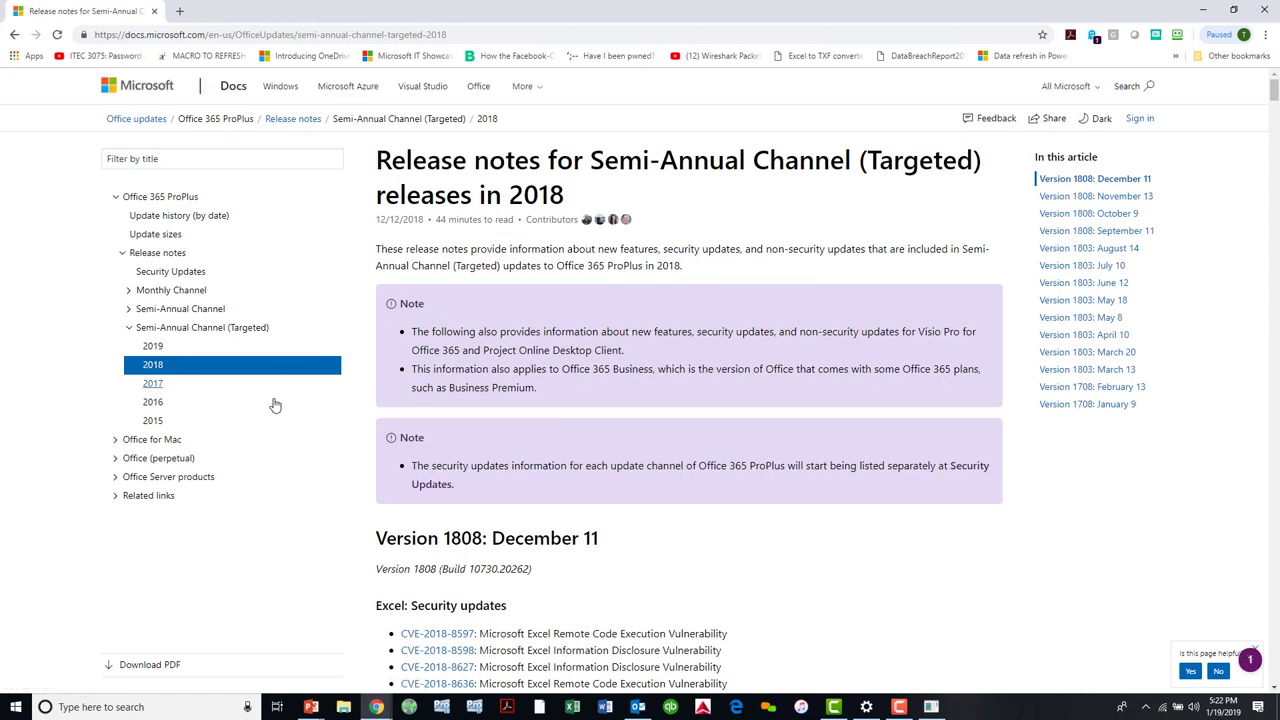
scroll(601, 459, down, 3)
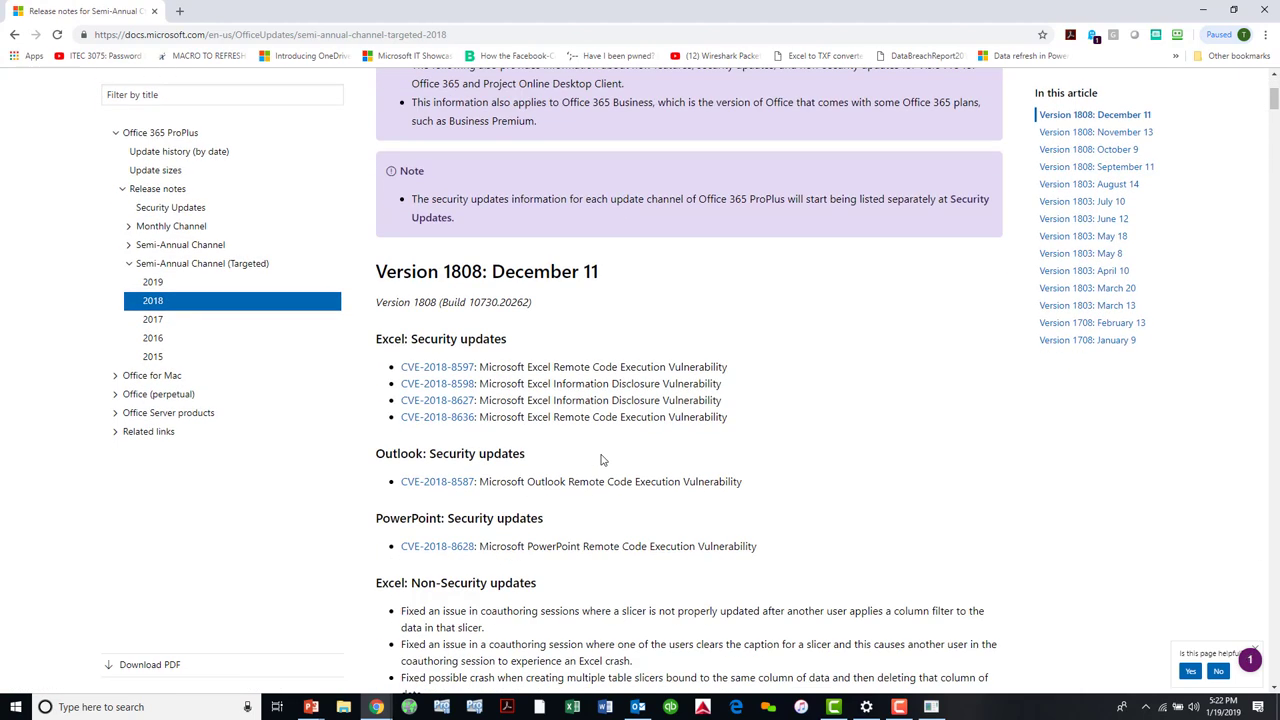
scroll(601, 459, down, 3)
scroll(601, 457, down, 3)
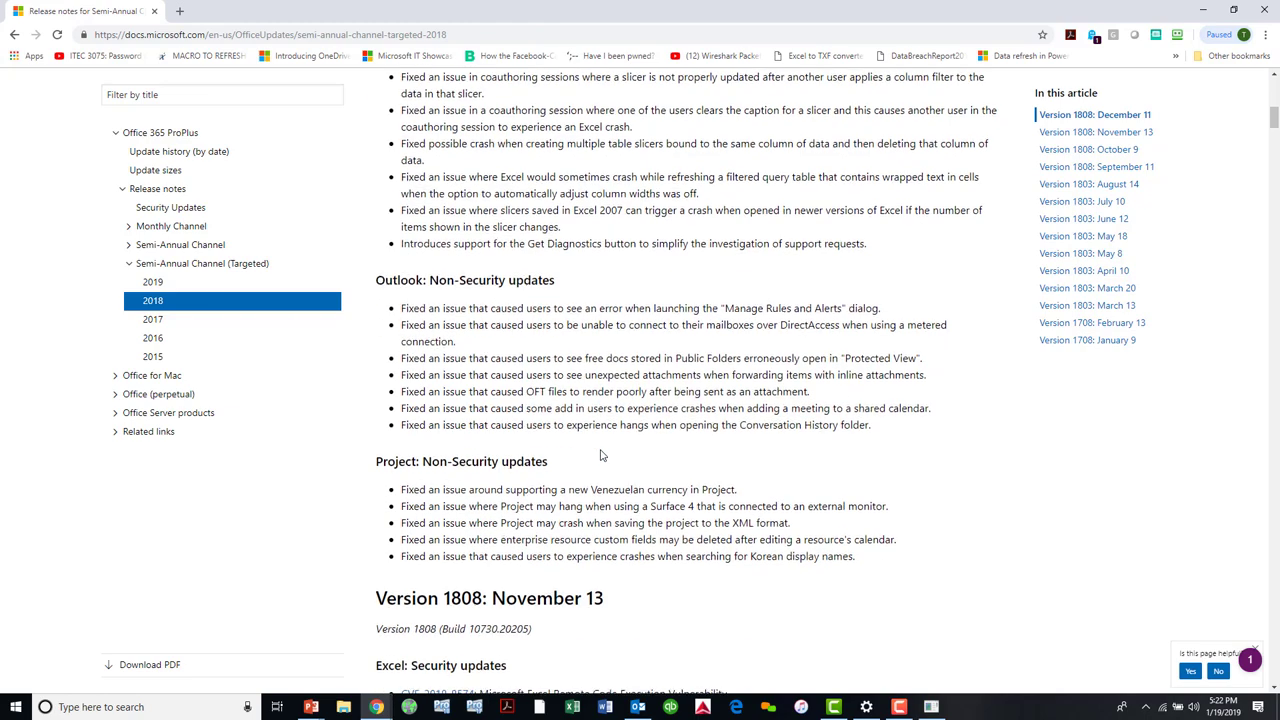
scroll(601, 455, down, 2)
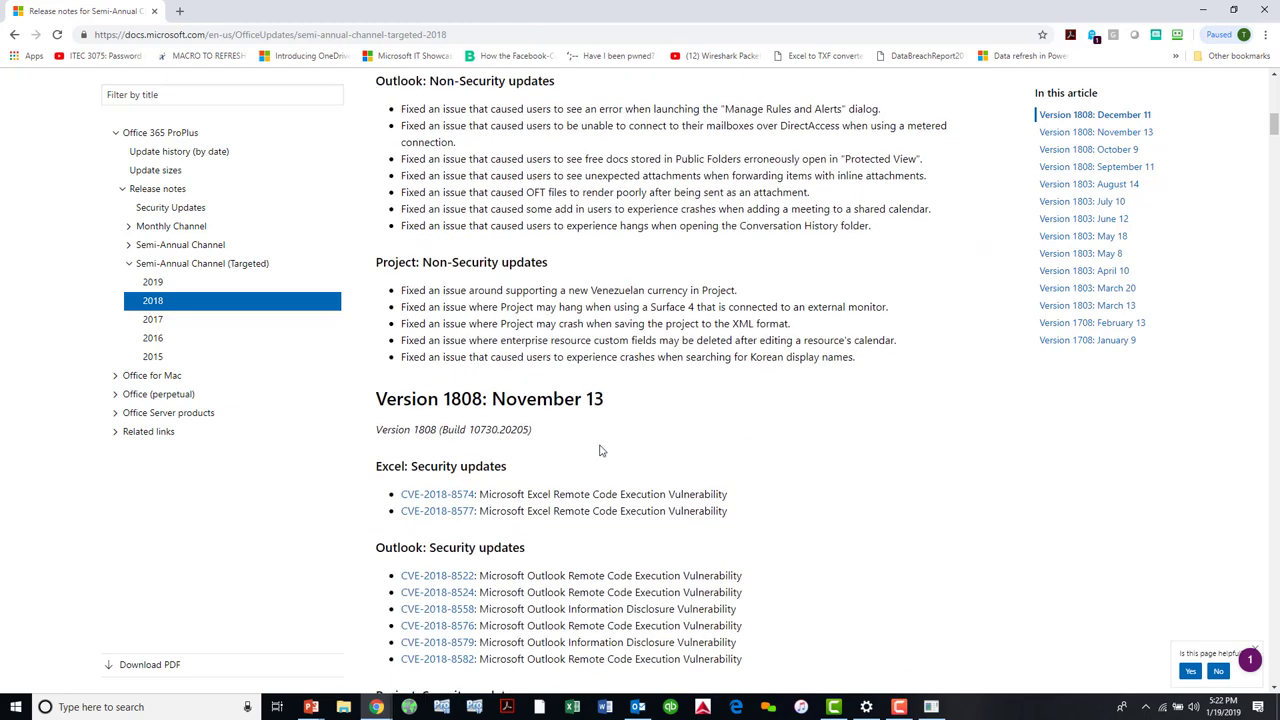
scroll(601, 451, down, 3)
scroll(601, 445, down, 1)
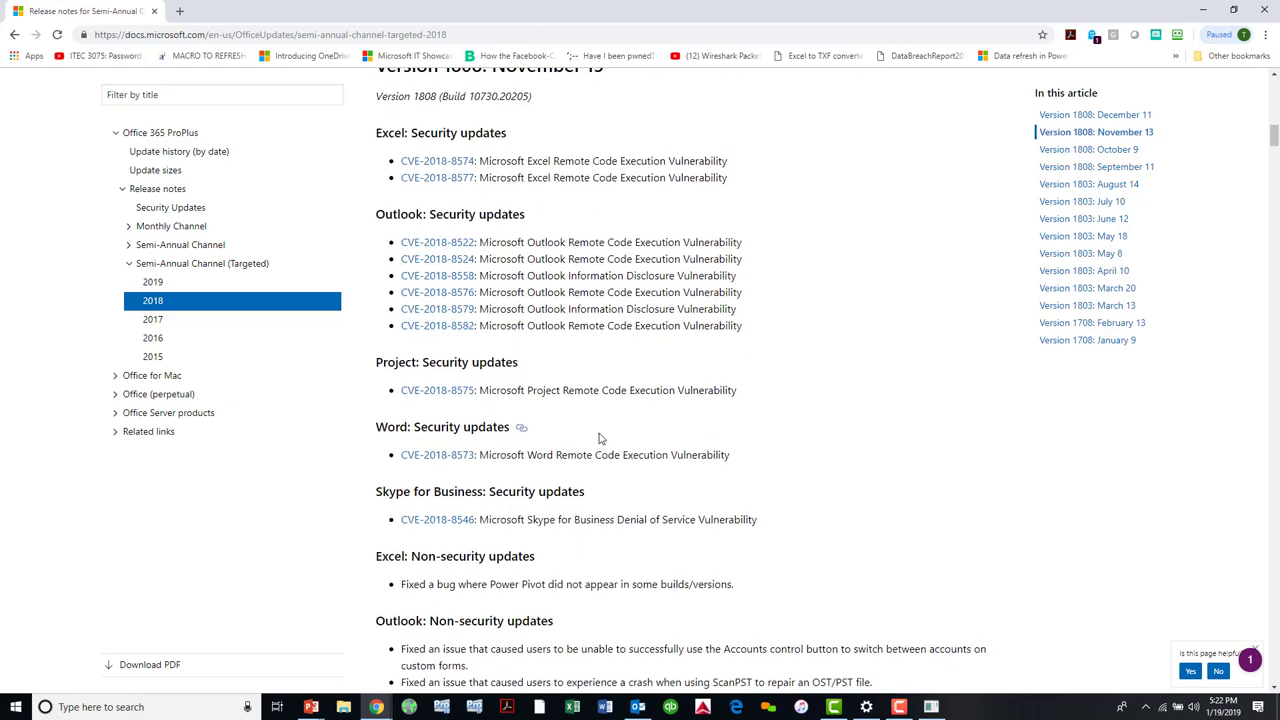
scroll(601, 438, down, 12)
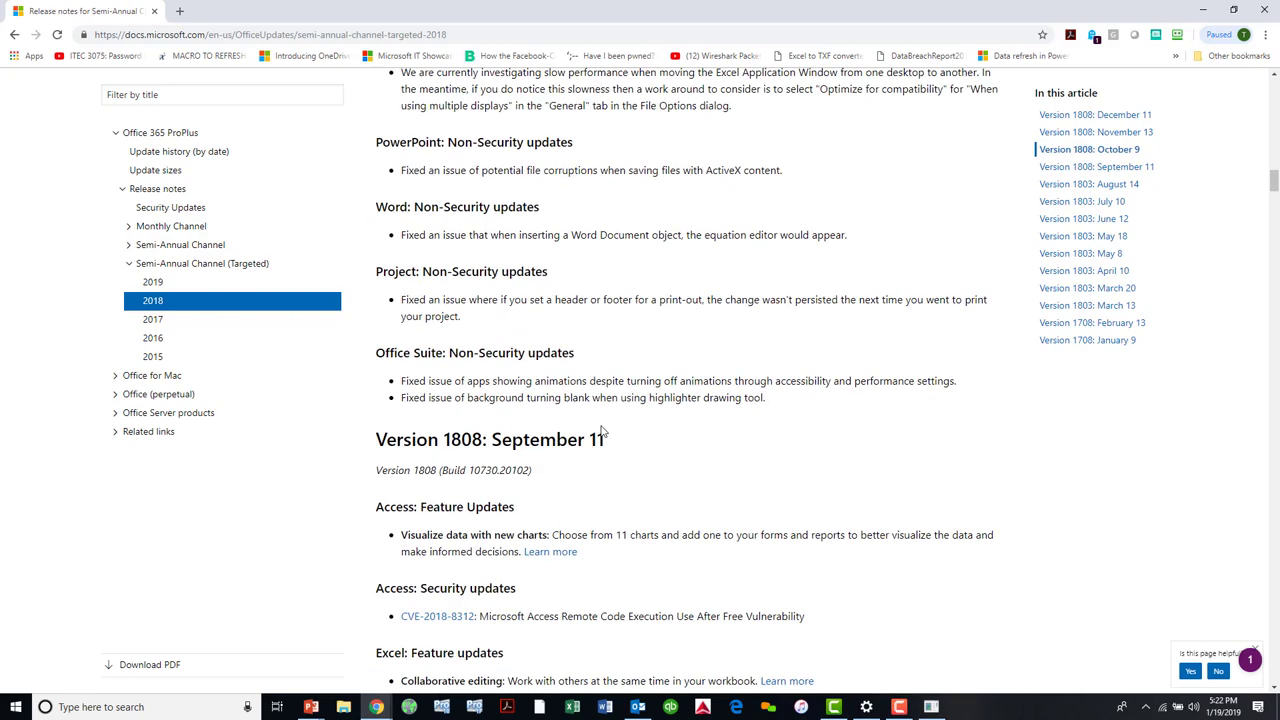
scroll(601, 432, down, 3)
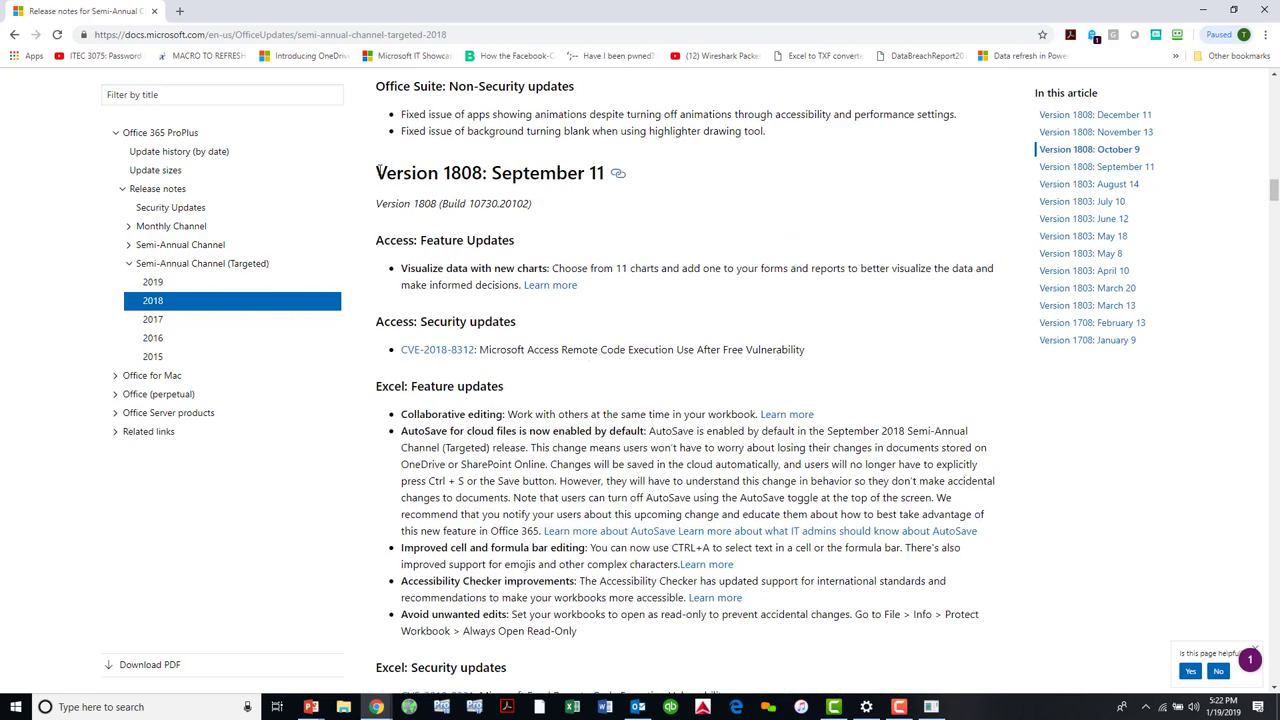
drag(376, 172, 617, 185)
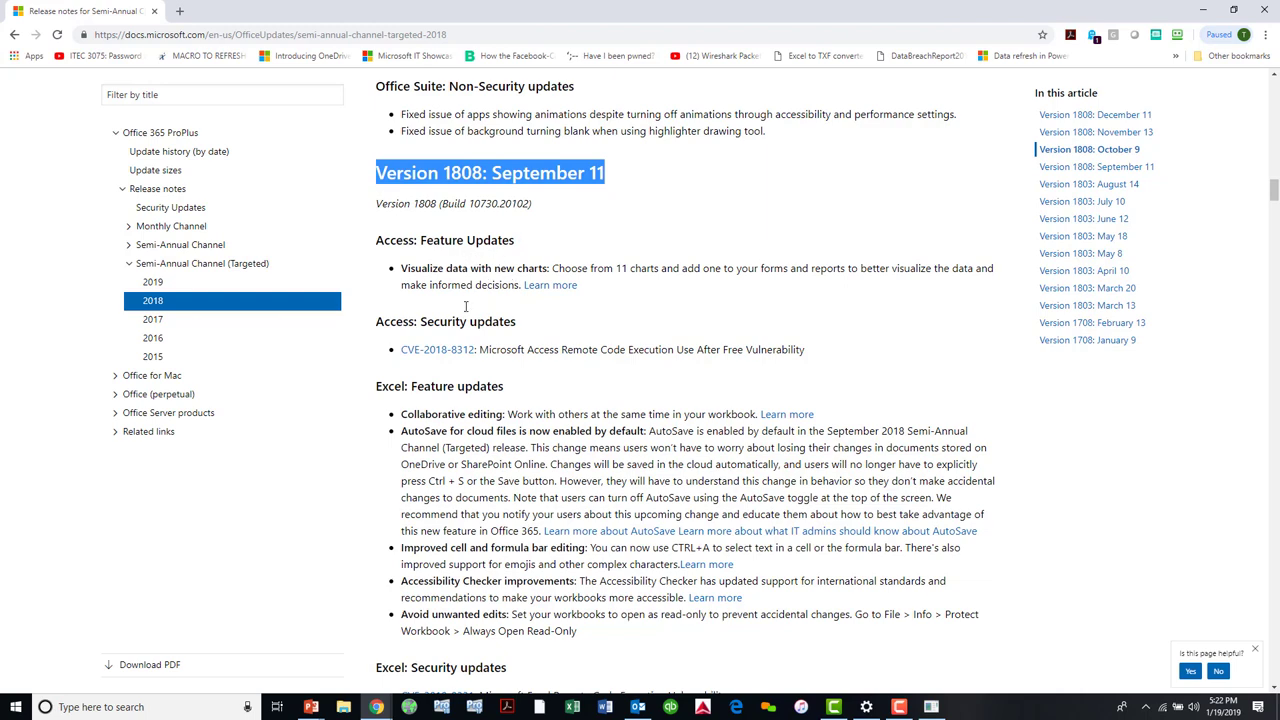
scroll(530, 441, down, 2)
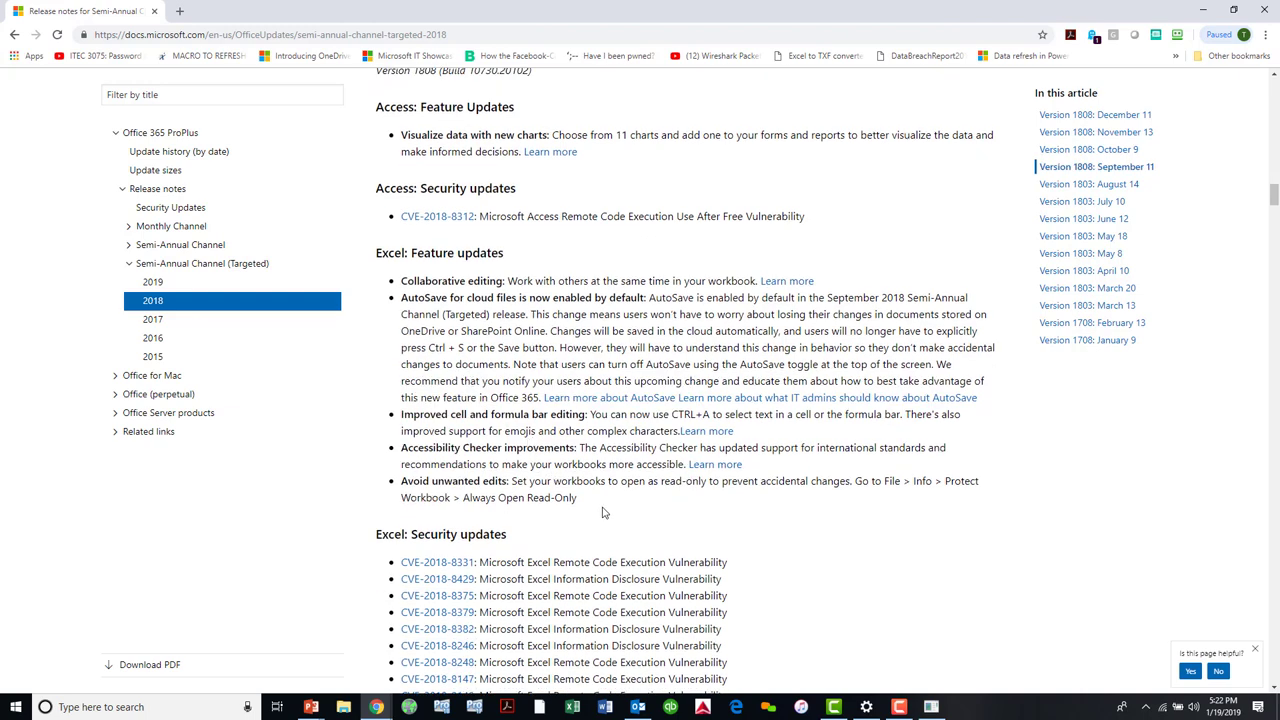
- Select the Excel feature bullets from Collaborative editing through Avoid unwanted edits
drag(590, 505, 390, 286)
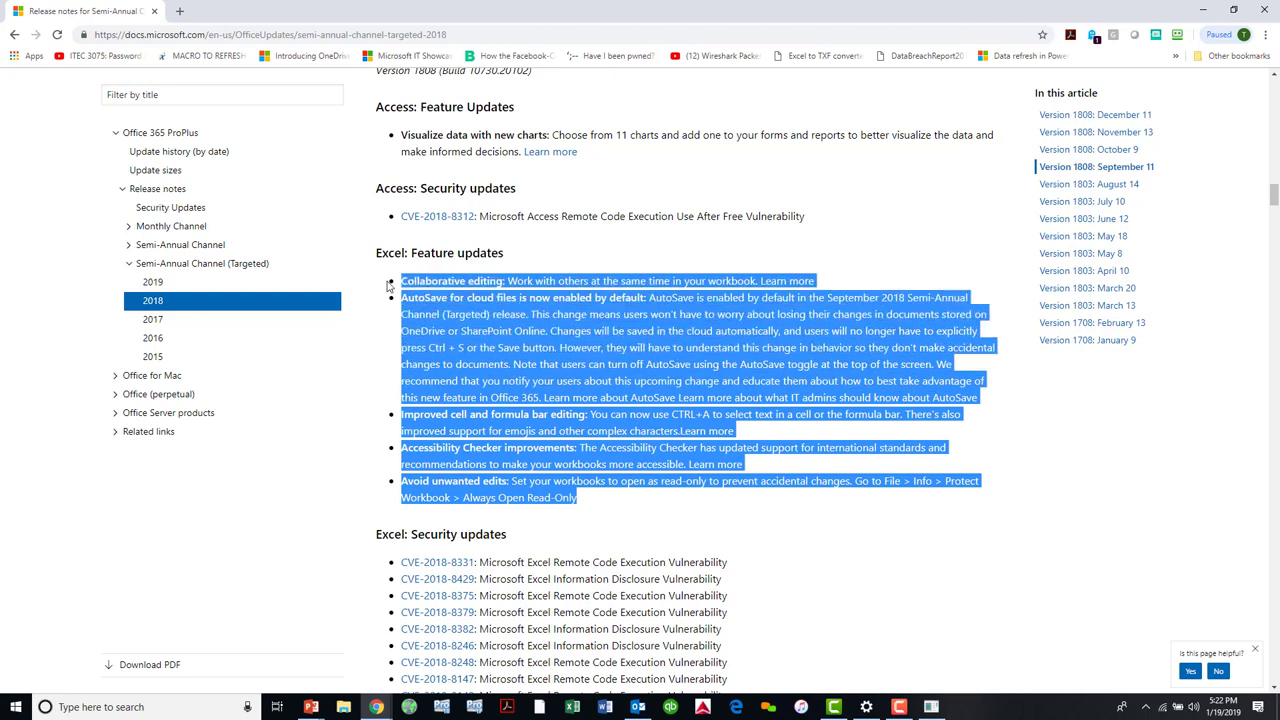